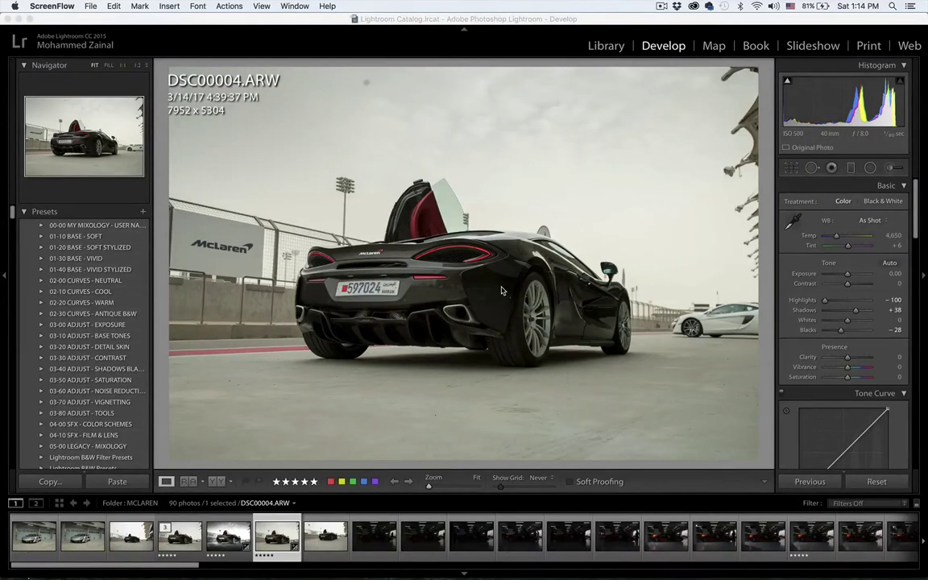
Send DSC00004.ARW from Lightroom to Photoshop CC 2015.5, opening it as DSC00004-Edit-2.tif
click(499, 289)
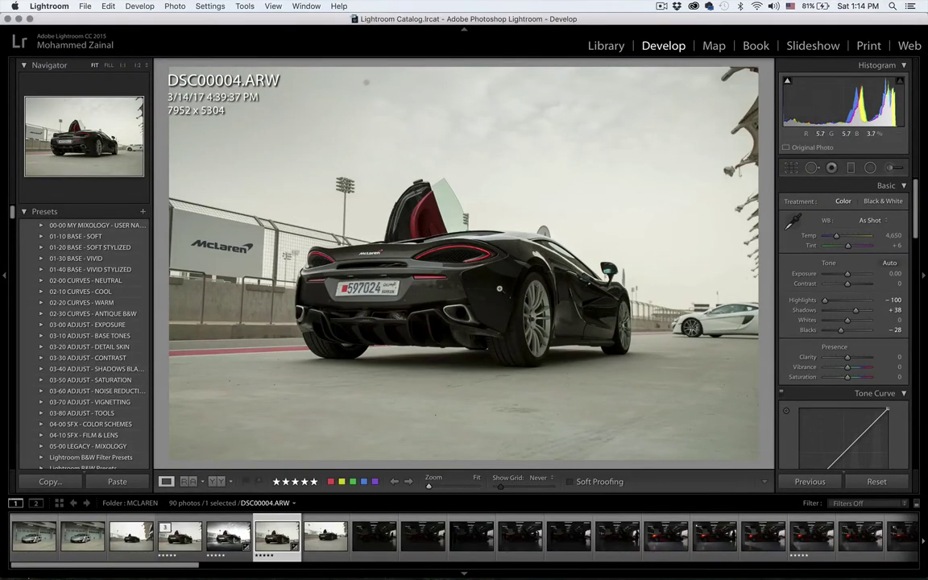
right_click(461, 289)
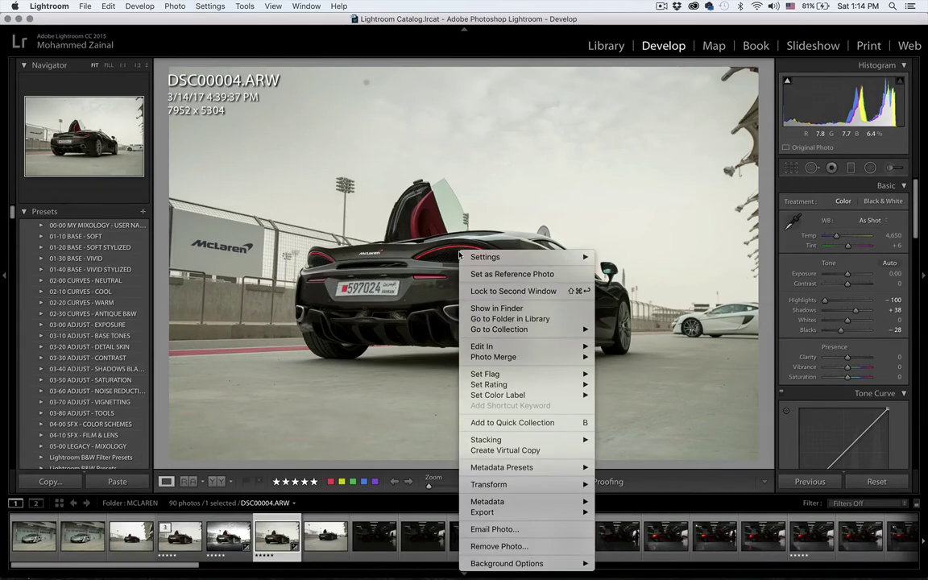
mouse_move(551, 347)
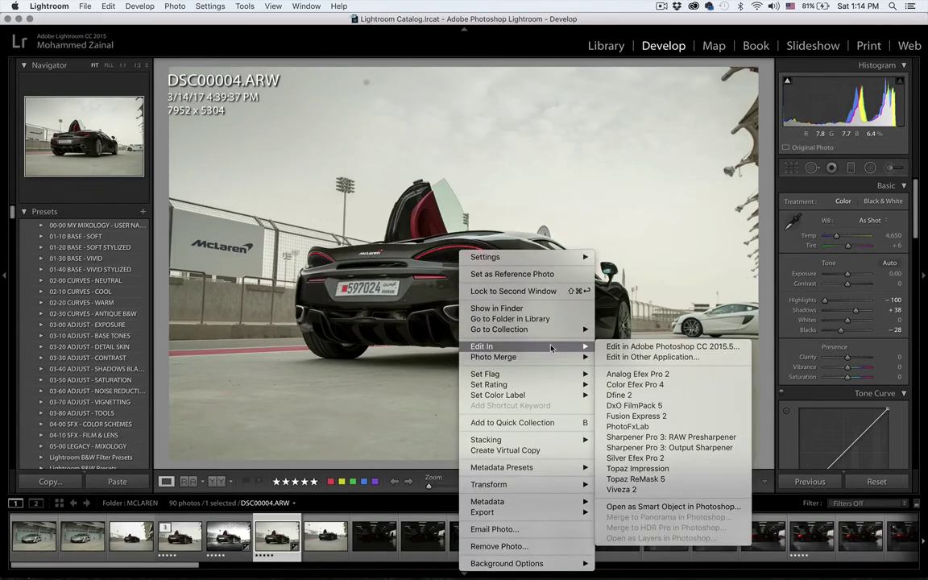
click(622, 348)
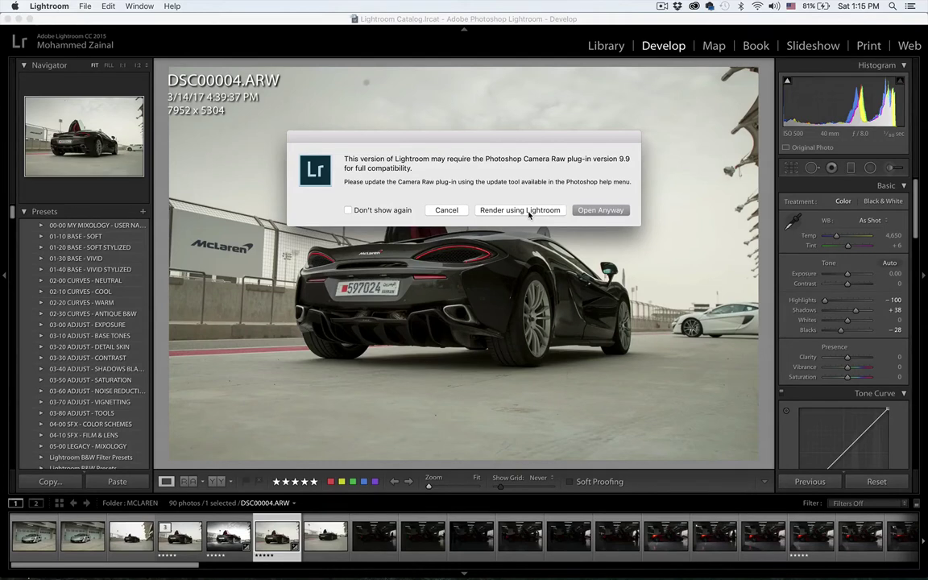
click(528, 212)
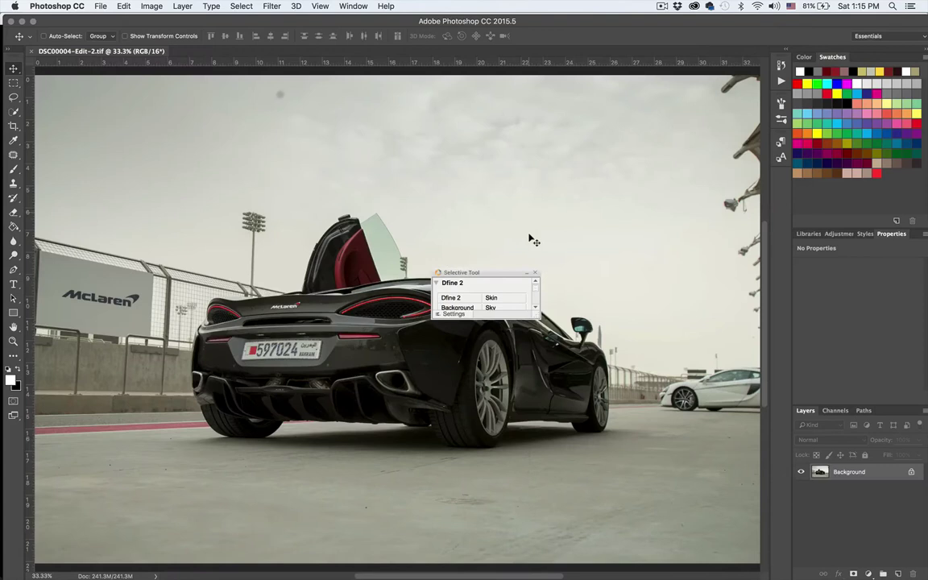
Close the floating Dfine 2 panel and discard a stray empty Layer 1
click(531, 274)
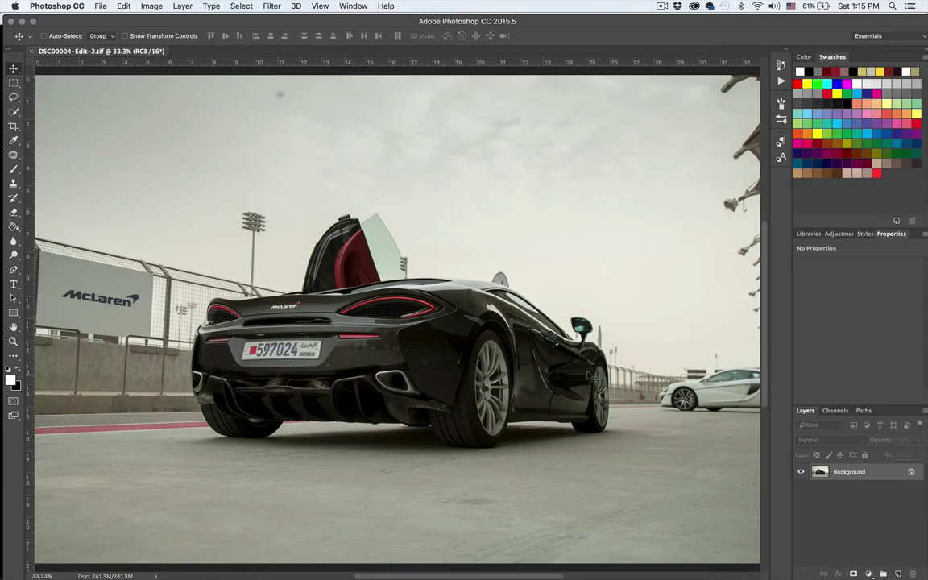
click(897, 572)
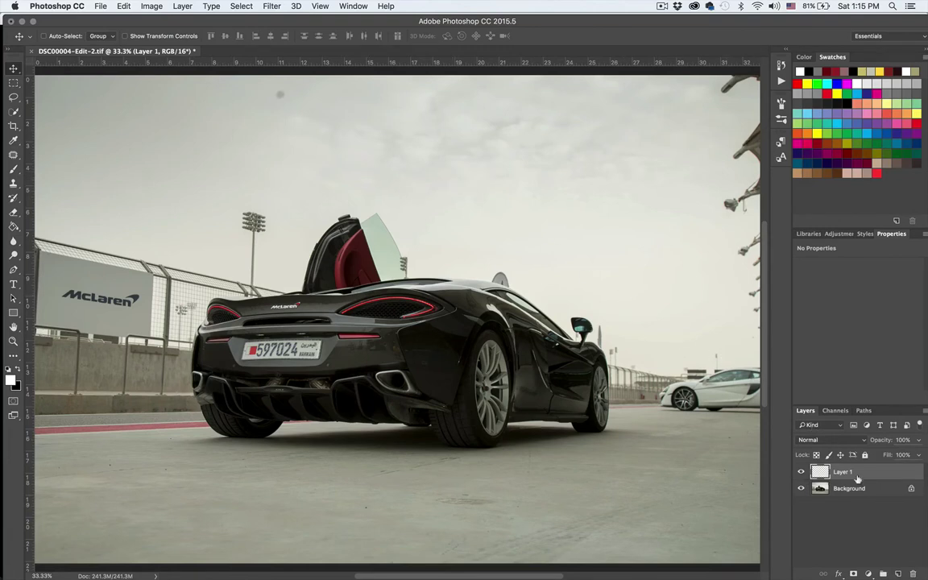
click(913, 573)
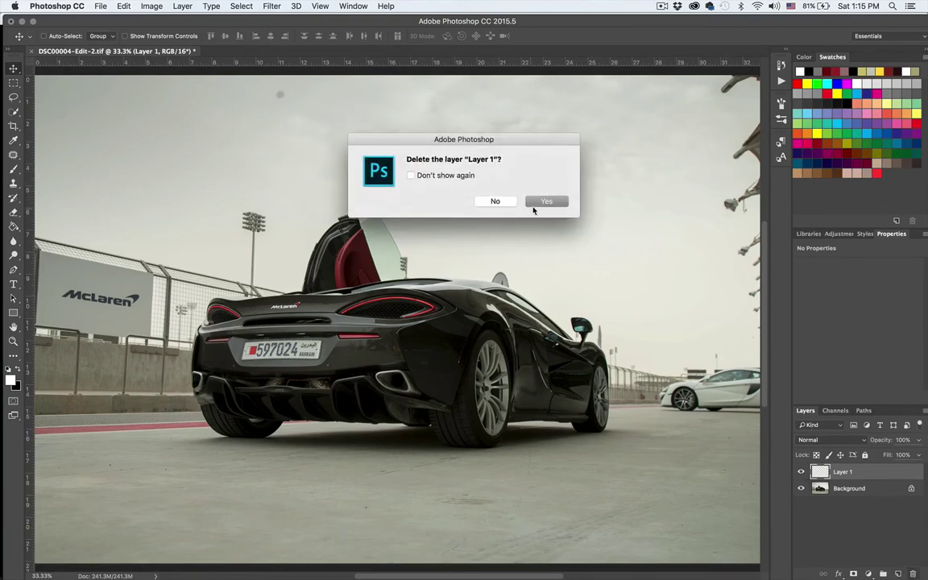
click(535, 202)
Patch the dark dust spot in the upper-left sky with clean nearby sky, then deselect
click(13, 156)
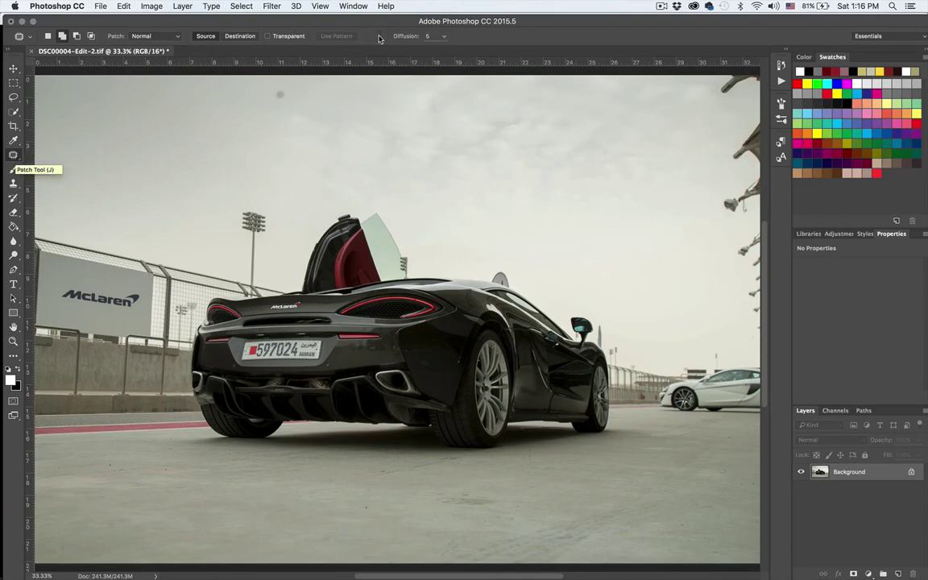
drag(278, 91, 283, 94)
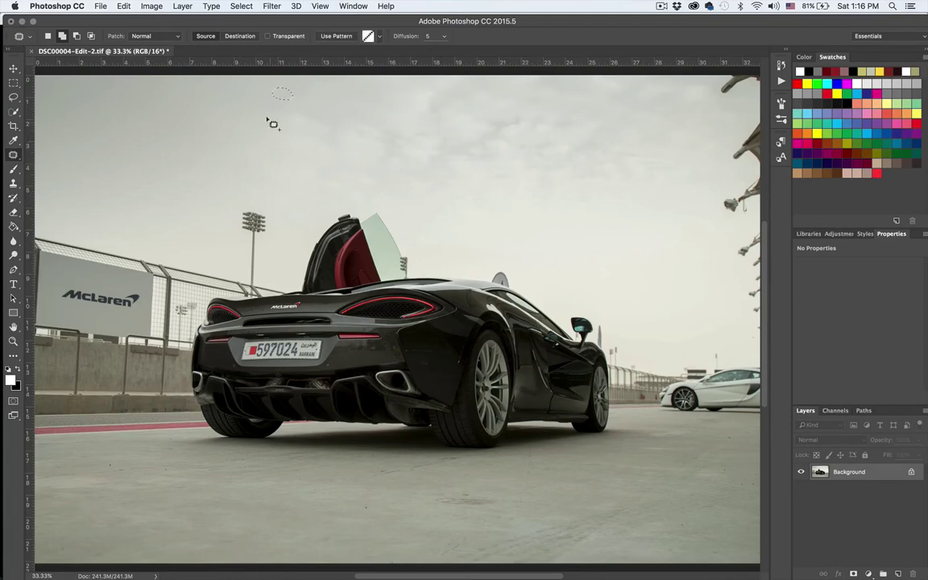
drag(280, 96, 238, 134)
key(super+d)
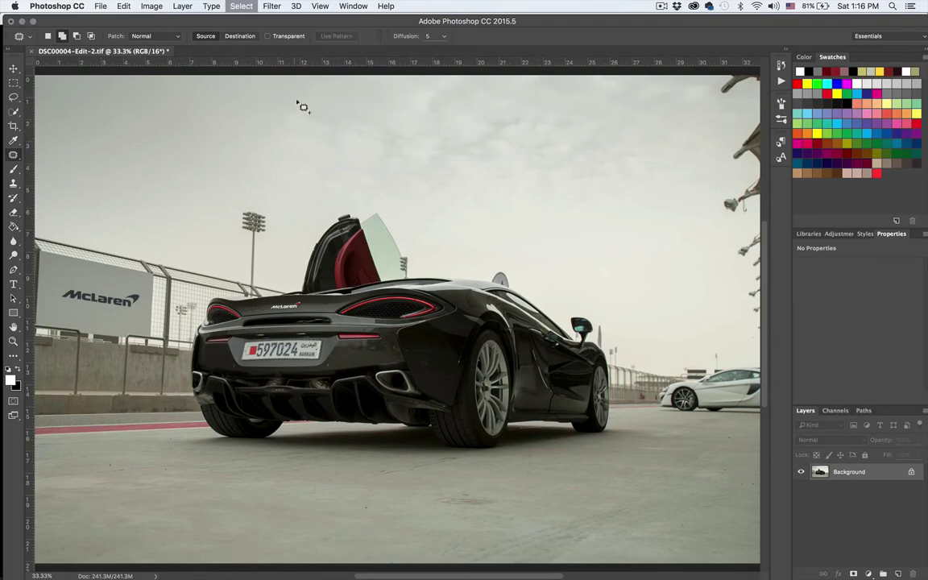
scroll(263, 101, down, 5)
scroll(268, 106, up, 3)
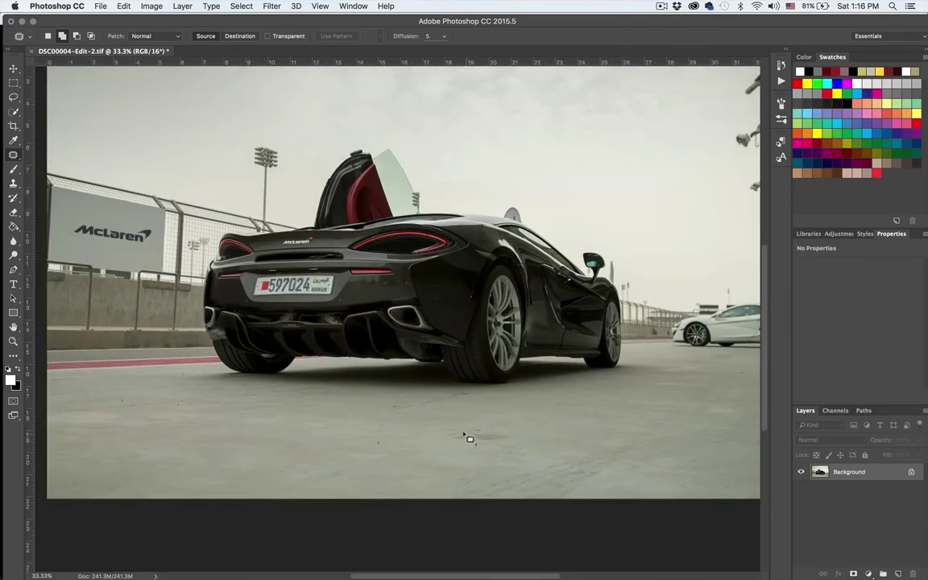
scroll(469, 435, up, 4)
scroll(470, 431, down, 3)
scroll(472, 429, up, 1)
scroll(473, 429, up, 1)
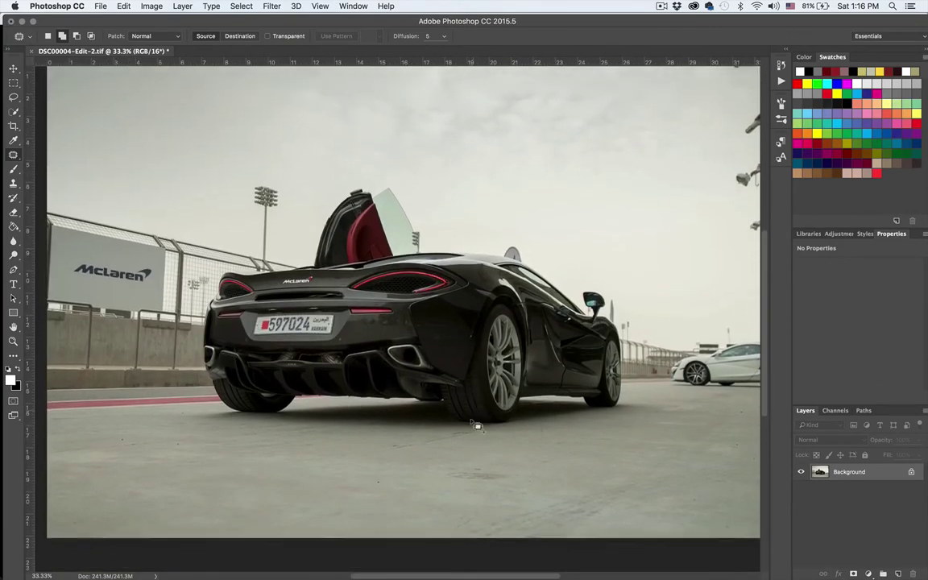
Select the content-aware Spot Healing Brush Tool and zoom in on the photo
click(15, 183)
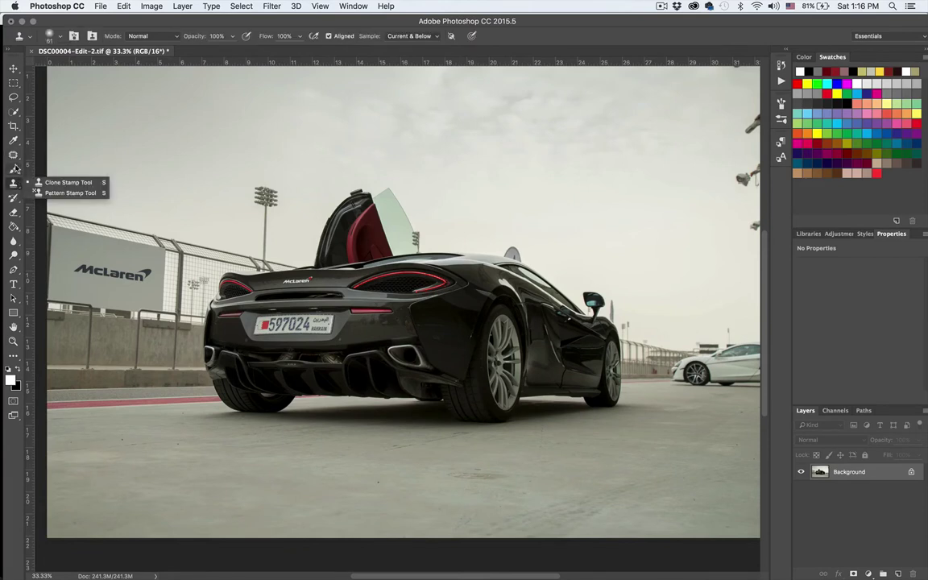
click(13, 154)
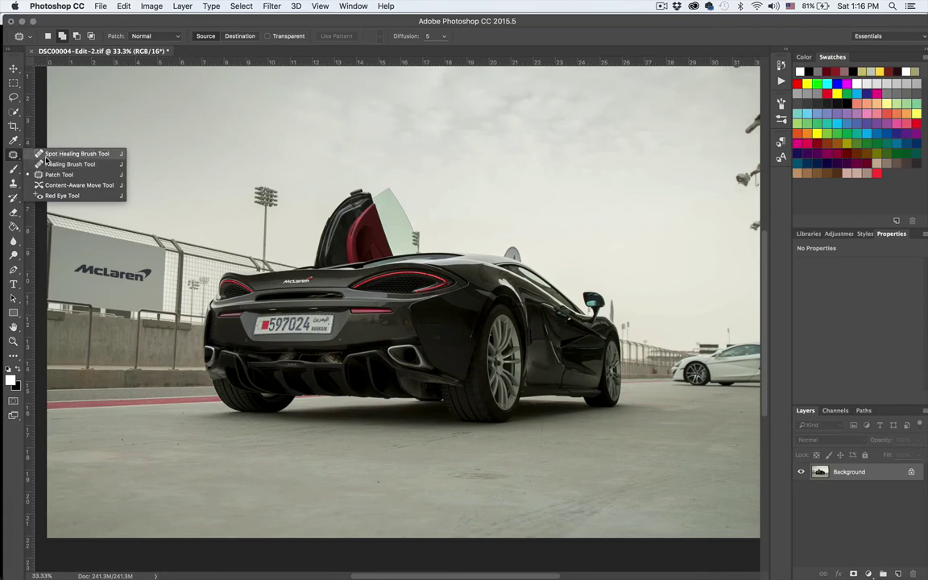
click(44, 153)
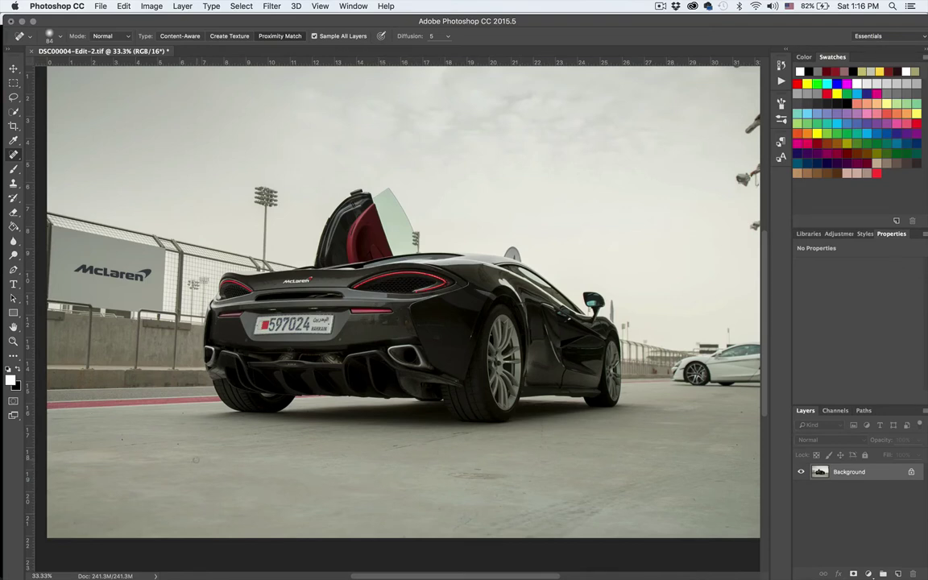
scroll(194, 459, up, 2)
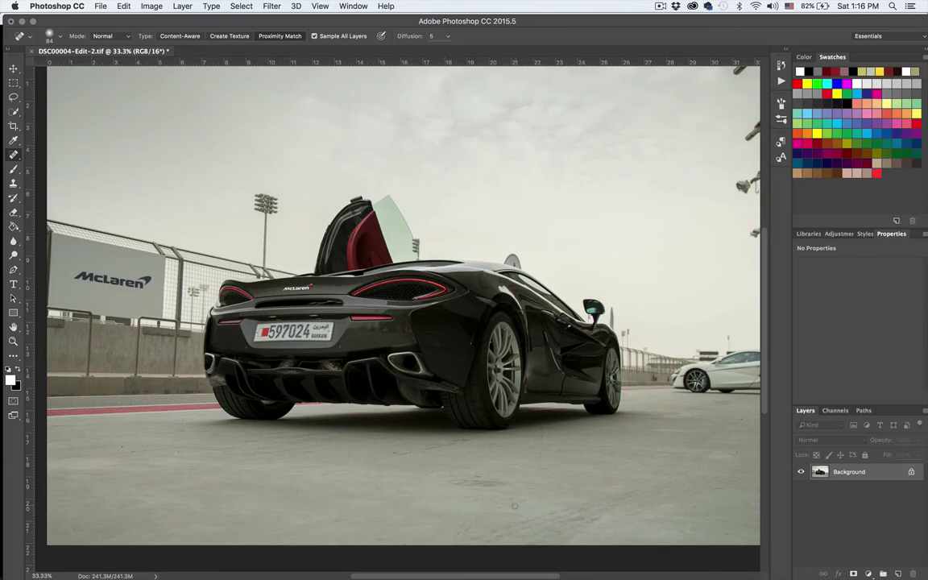
scroll(514, 508, up, 5)
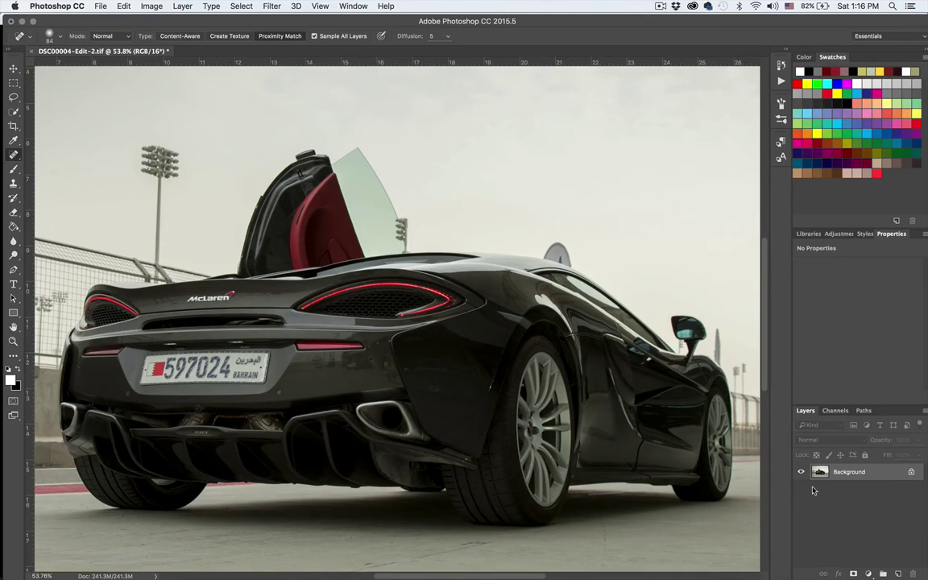
Replace the empty Layer 1 with a Cmd+J copy of the Background and zoom onto the roof
click(898, 572)
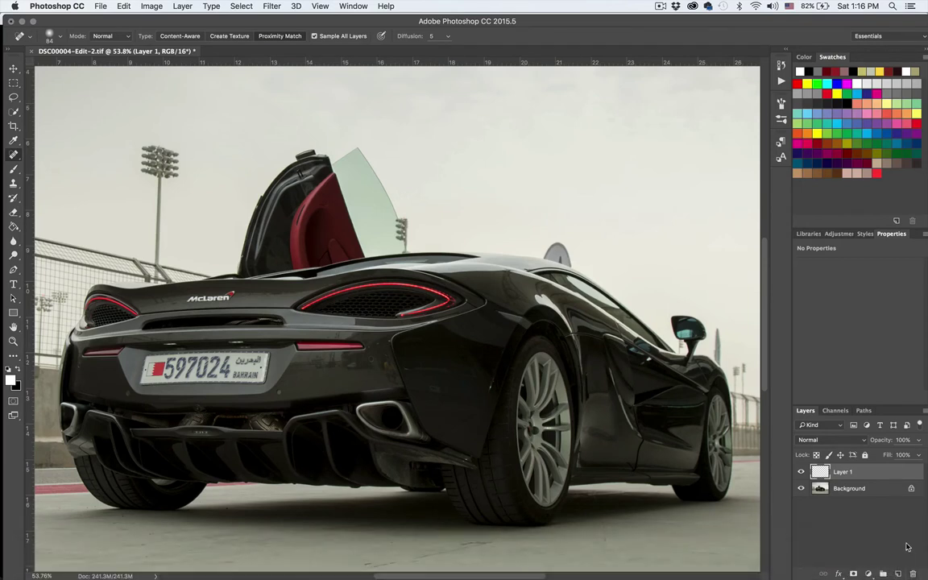
key(Delete)
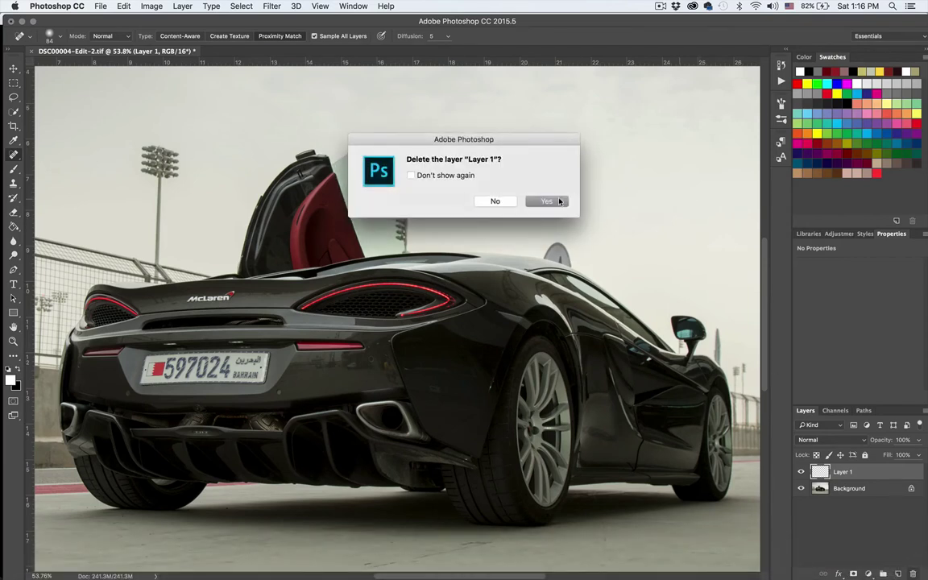
click(549, 200)
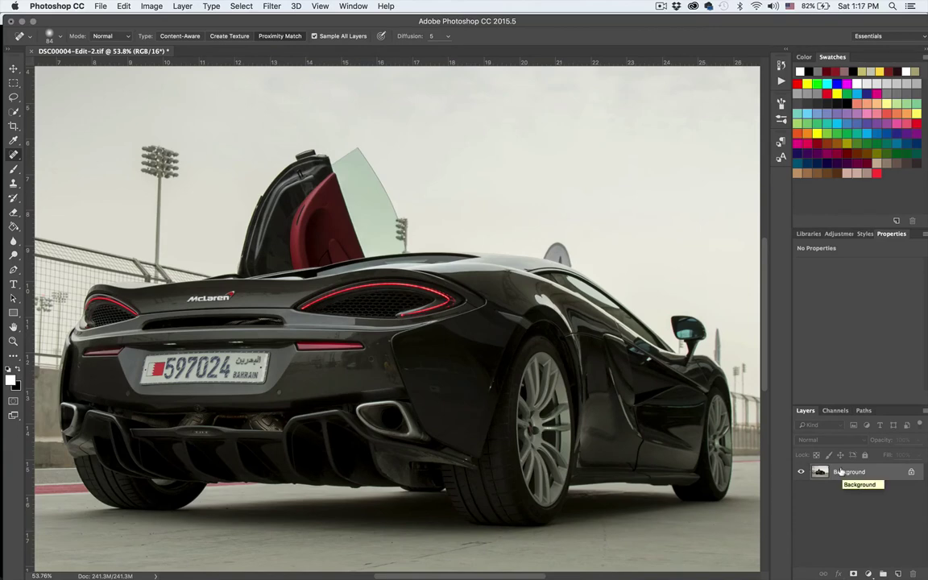
key(super+j)
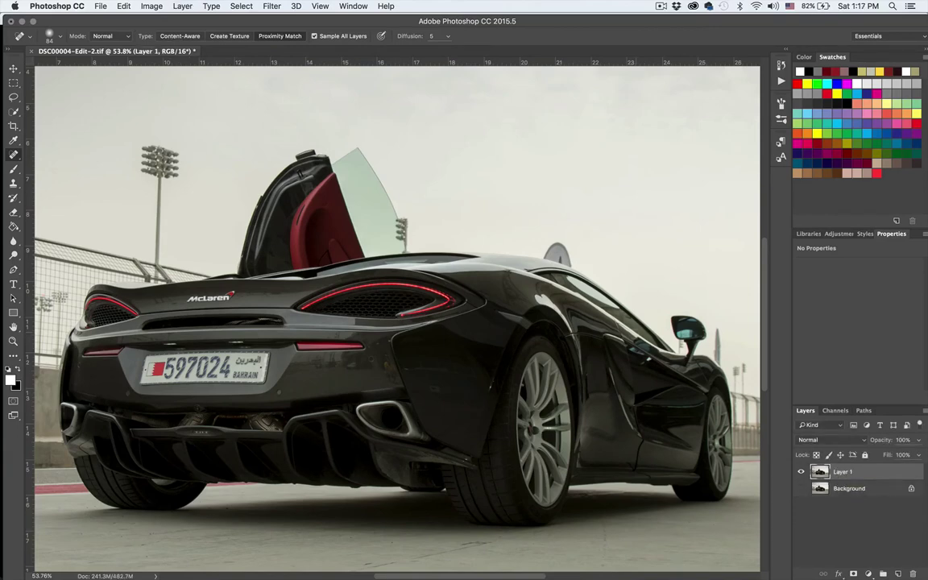
scroll(604, 309, up, 5)
scroll(632, 335, up, 4)
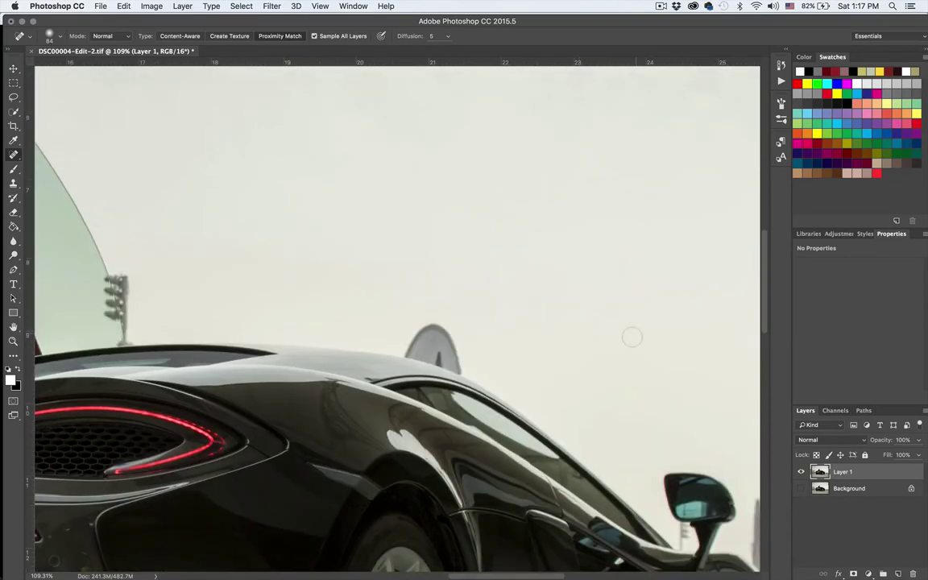
Draw a closed Pen path around the grey fin-shaped banner above the car roof
key(p)
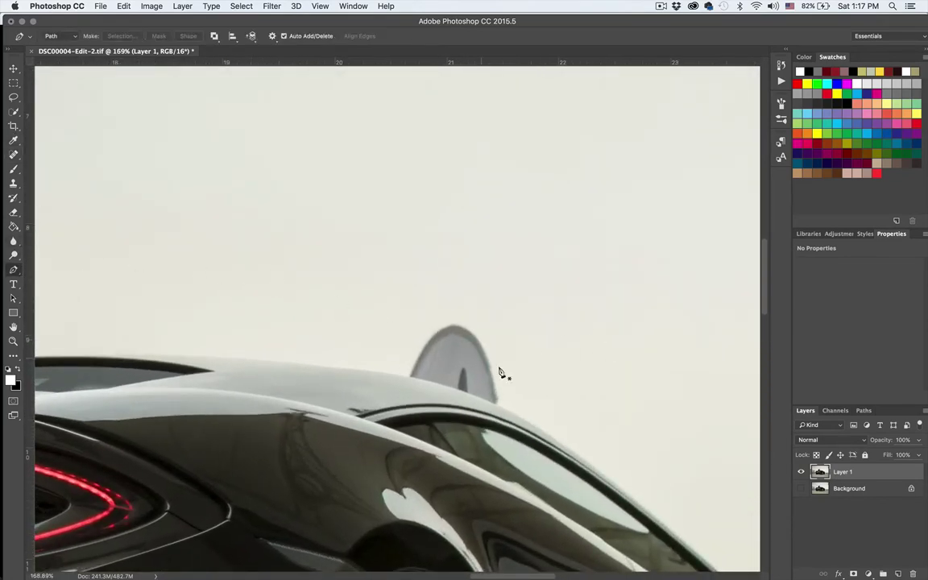
scroll(556, 410, up, 1)
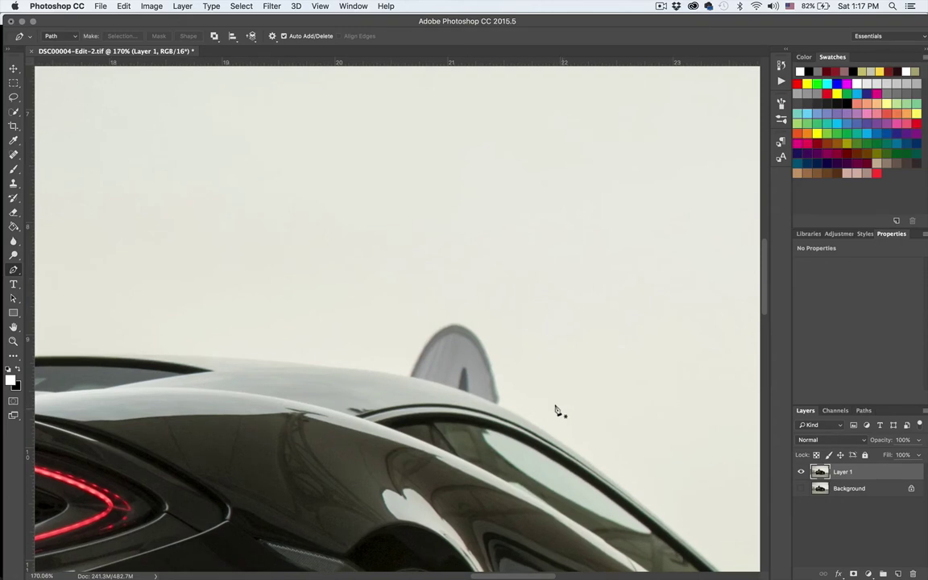
click(405, 375)
click(500, 404)
drag(501, 407, 529, 422)
drag(530, 422, 532, 422)
click(520, 377)
click(444, 241)
click(412, 290)
click(406, 375)
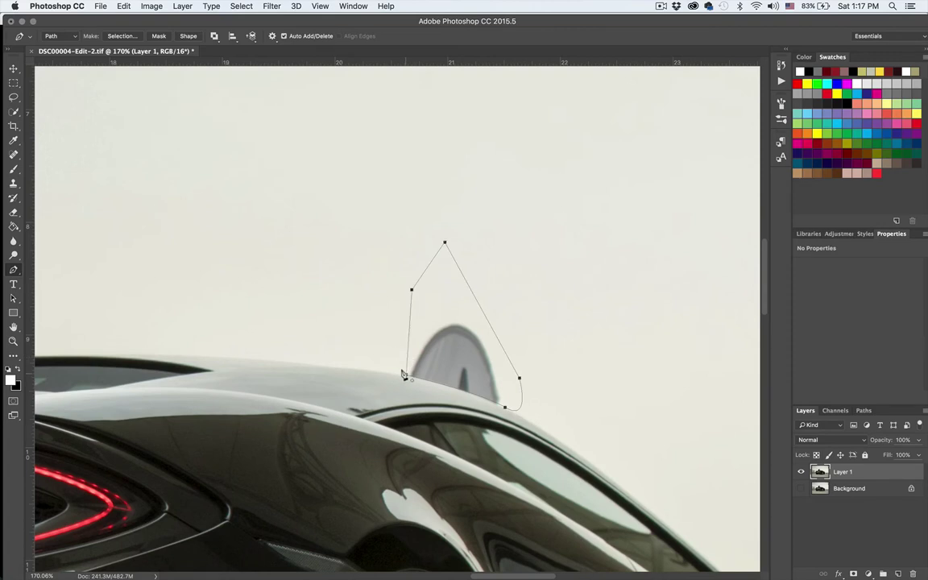
Convert the fin path into a selection with a 0-pixel feather radius
right_click(434, 296)
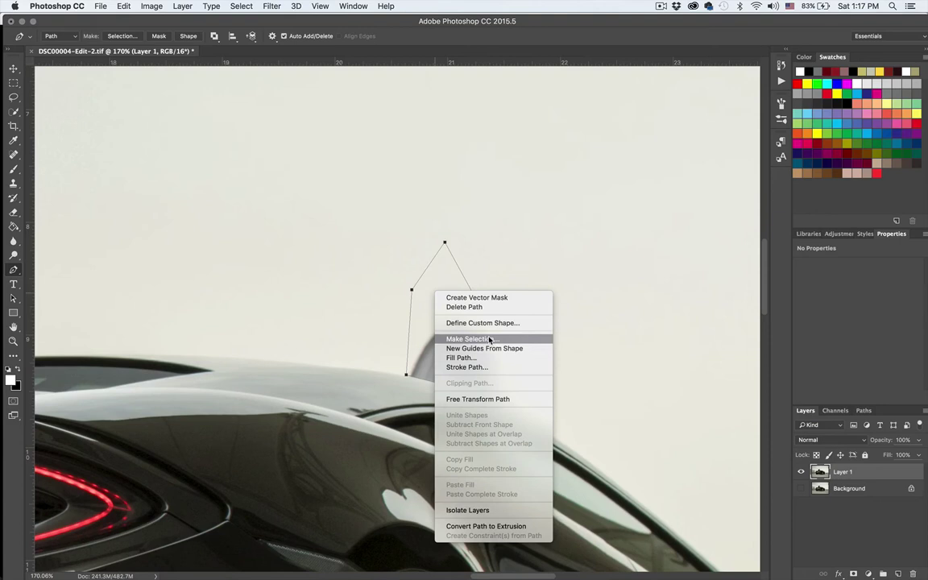
click(489, 339)
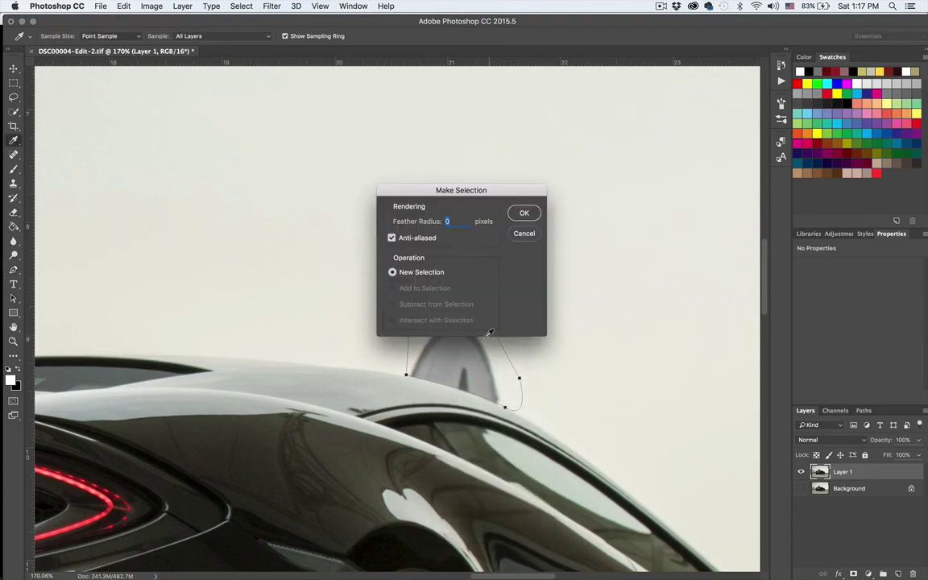
click(520, 210)
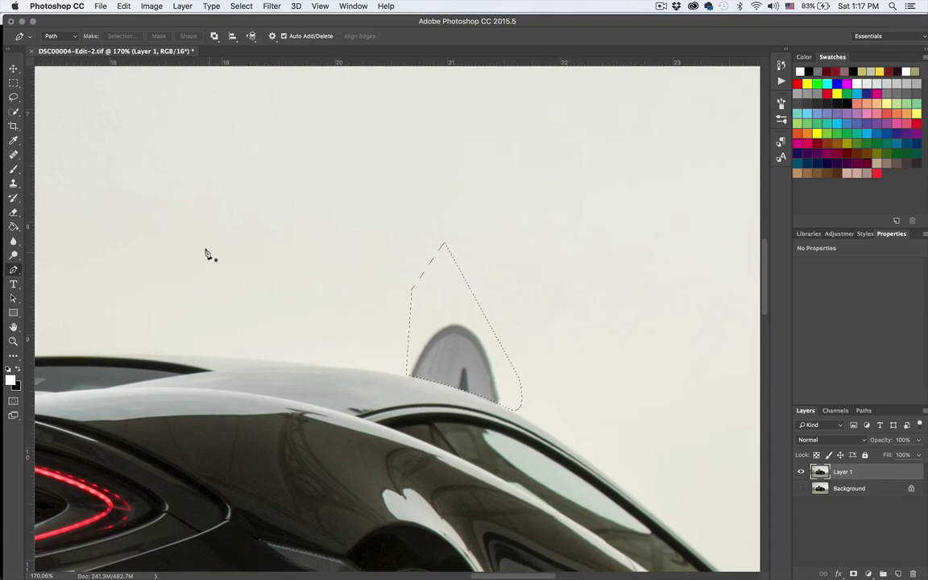
Clone sky over the whole fin with an enlarged Clone Stamp brush, then deselect
key(s)
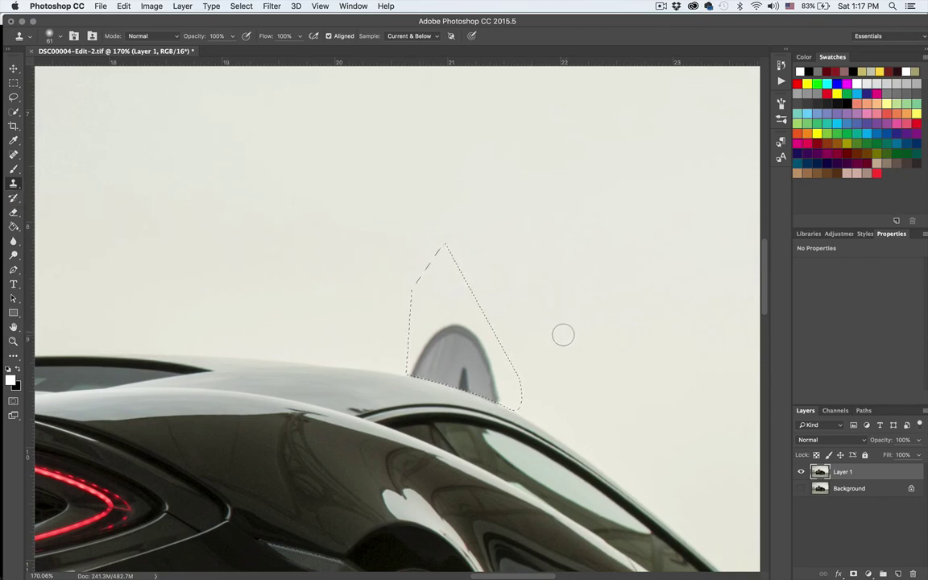
mouse_move(559, 329)
mouse_down()
mouse_move(565, 345)
mouse_move(565, 332)
mouse_up()
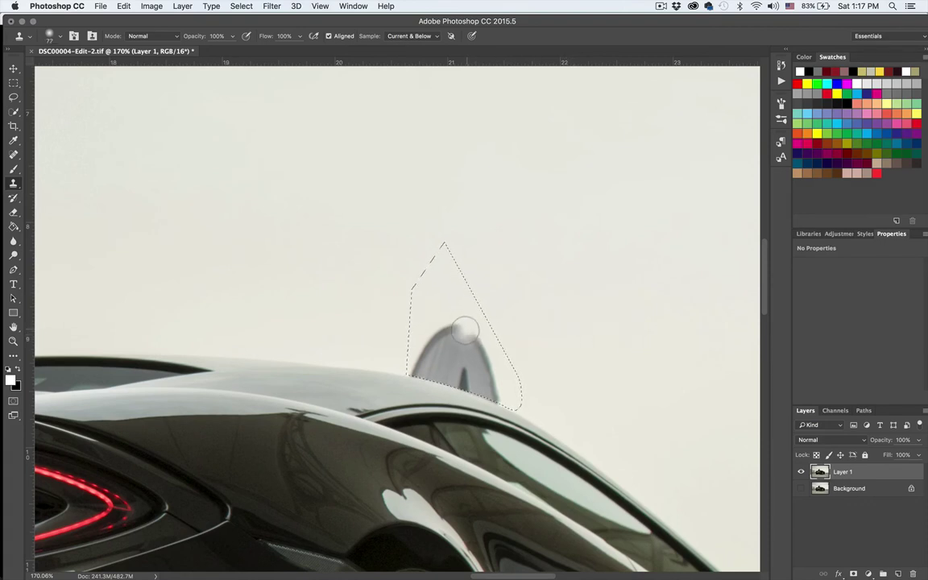
drag(459, 330, 479, 342)
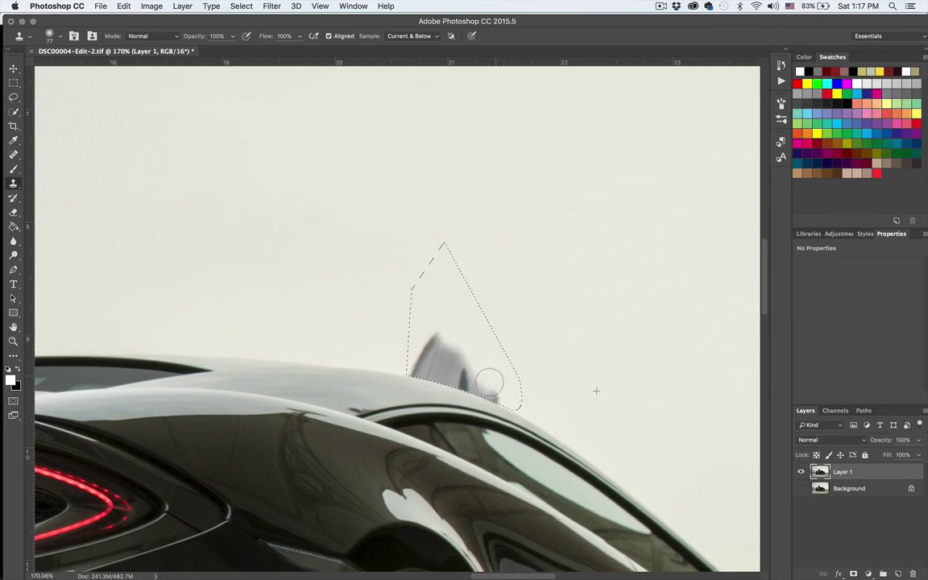
mouse_move(501, 390)
mouse_down()
mouse_move(467, 384)
mouse_move(480, 373)
mouse_move(467, 374)
mouse_move(452, 346)
mouse_move(445, 348)
mouse_move(462, 349)
mouse_move(429, 353)
mouse_move(452, 367)
mouse_move(421, 362)
mouse_move(429, 369)
mouse_move(420, 371)
mouse_move(503, 391)
mouse_move(433, 373)
mouse_move(491, 396)
mouse_move(427, 373)
mouse_up()
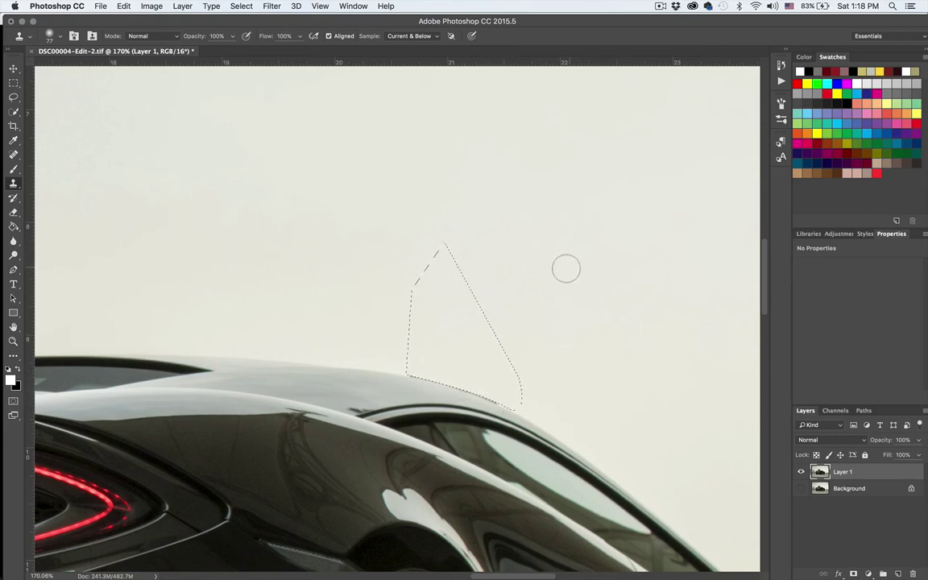
key(super+d)
Zoom in and draw a closed Pen path along the roof edge around the leftover banner traces
key(super+equal)
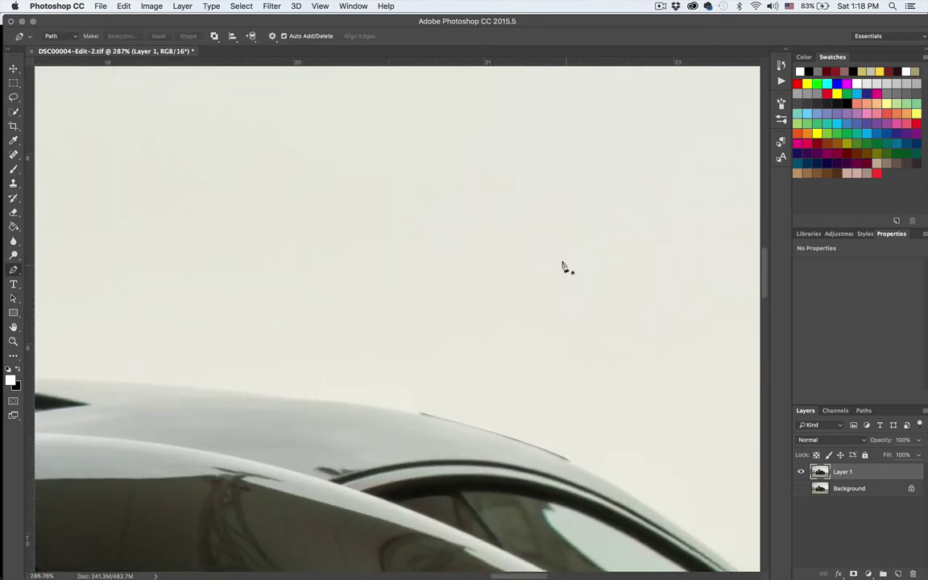
scroll(472, 336, up, 2)
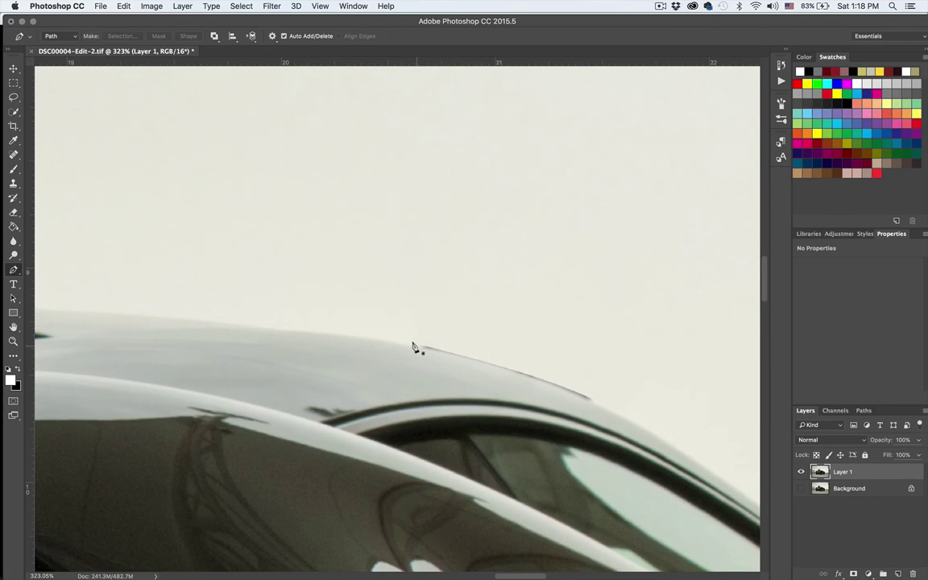
click(416, 346)
drag(594, 401, 624, 422)
drag(625, 425, 628, 422)
click(631, 381)
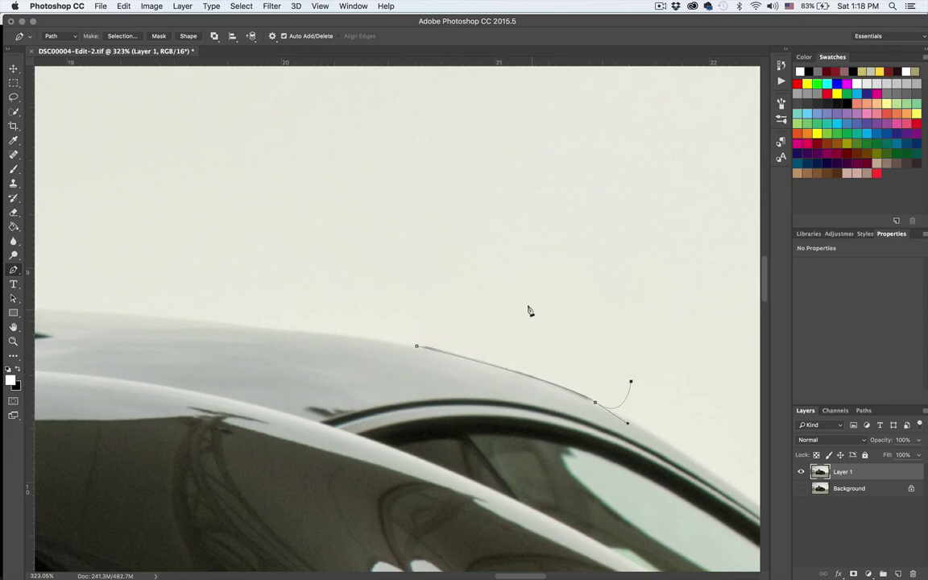
click(430, 285)
click(415, 345)
Turn the roof-edge path into a selection and zoom out slightly
right_click(442, 331)
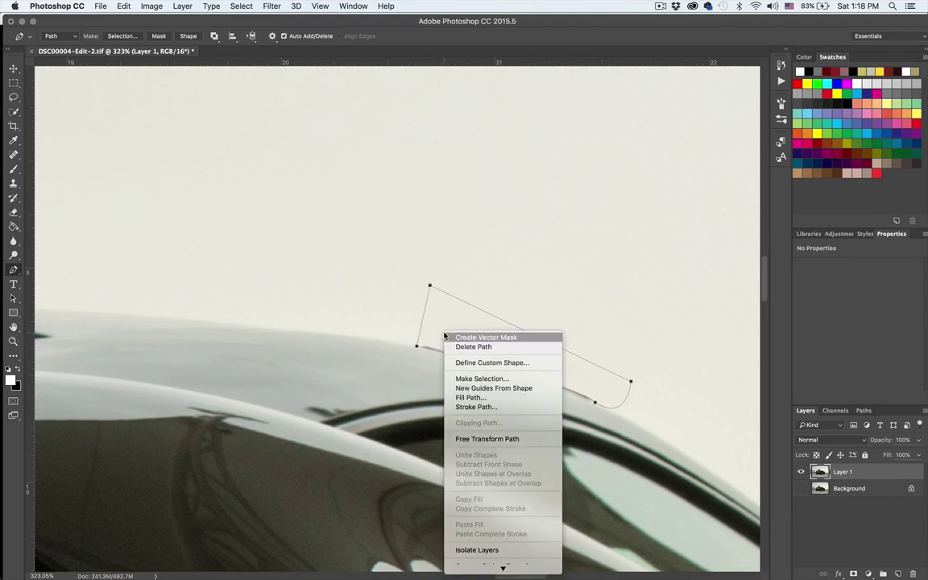
click(483, 378)
click(524, 214)
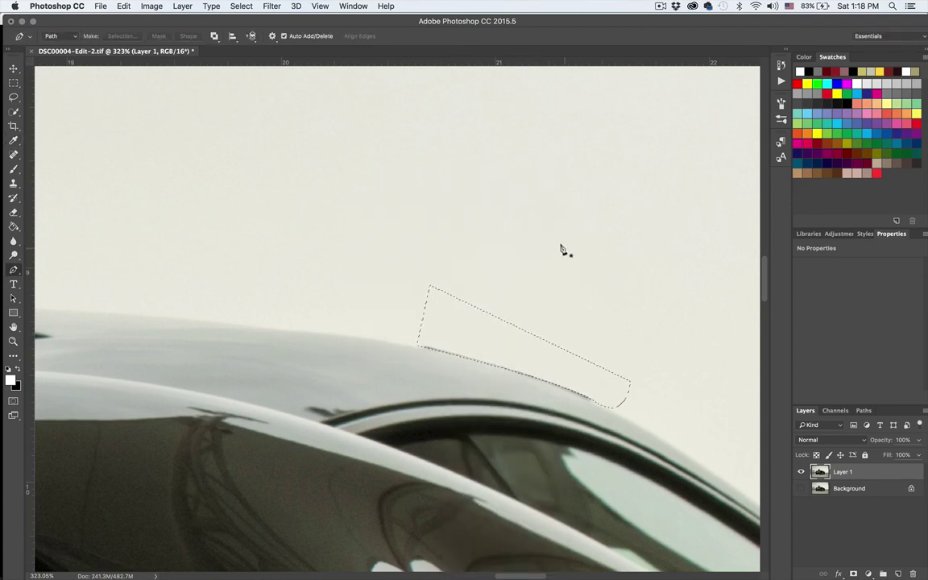
key(super+minus)
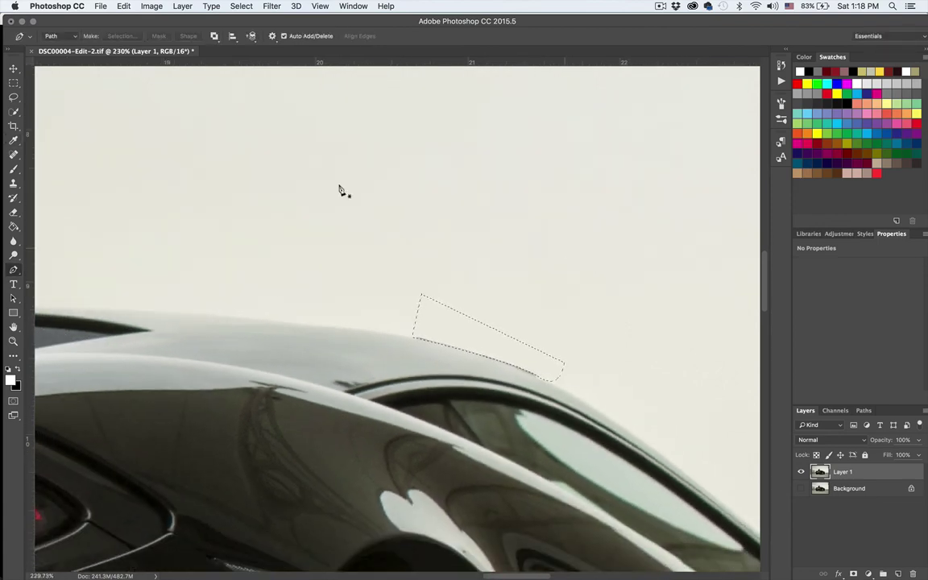
Clone plain sky over the roof-edge banner traces, deselect, and zoom out to the full photo
key(s)
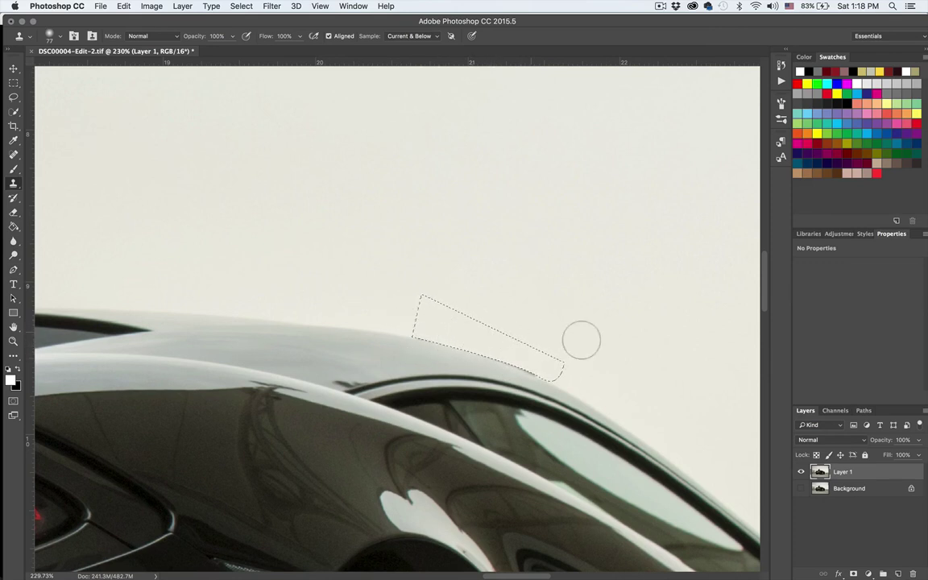
mouse_move(567, 348)
mouse_down()
mouse_move(512, 366)
mouse_move(521, 367)
mouse_up()
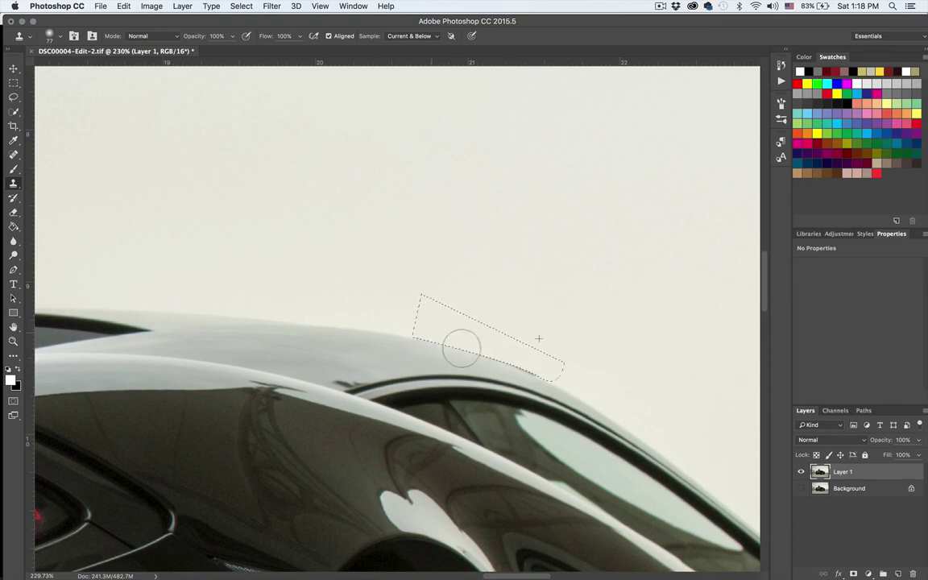
key(super+d)
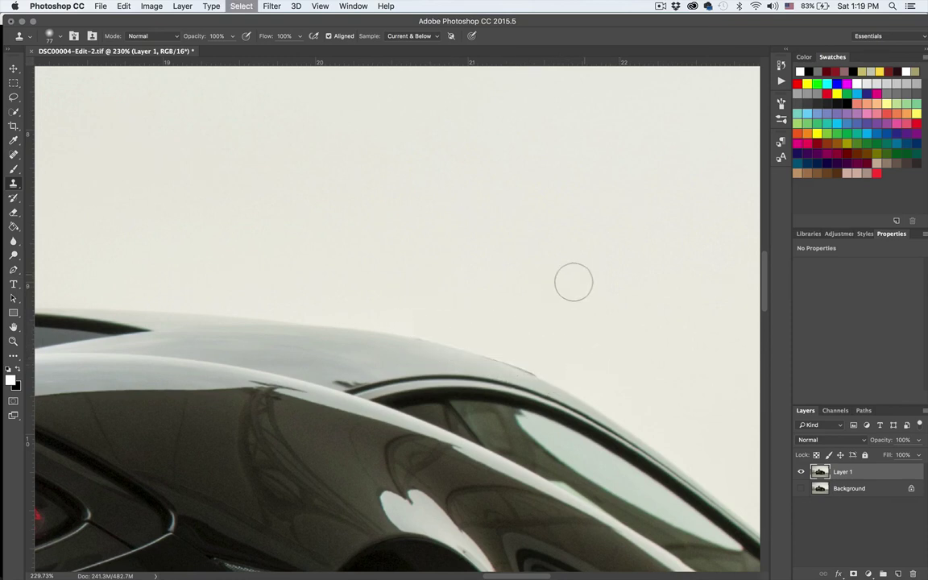
scroll(569, 278, down, 5)
scroll(562, 292, down, 4)
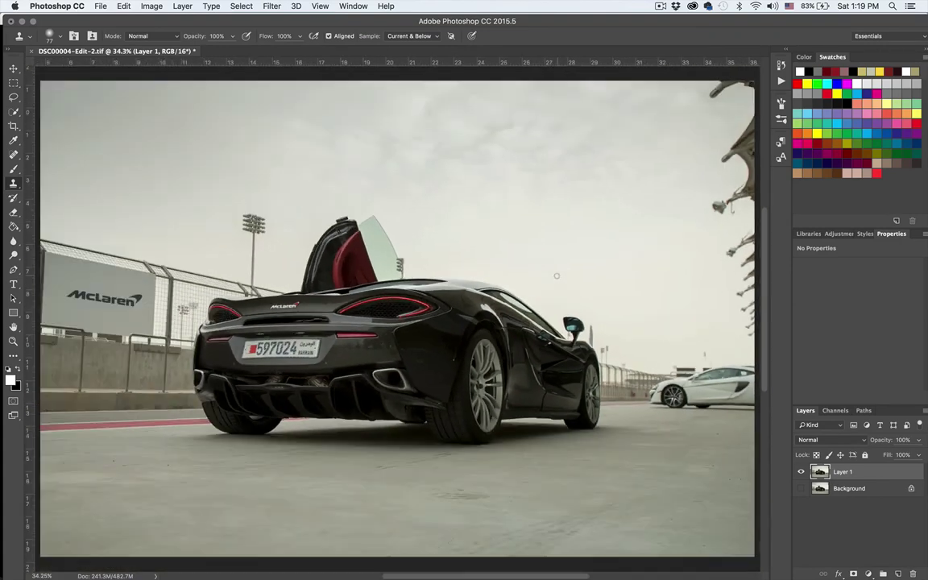